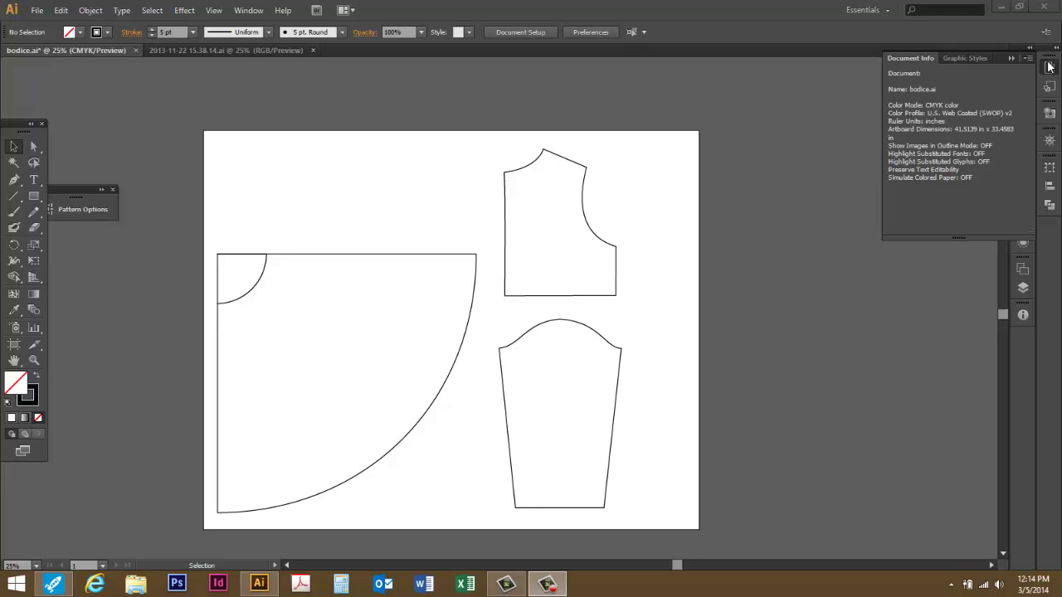
- Switch the Document Info readout for bodice.ai from document details to Objects
mouse_move(1036, 6)
left_click(249, 11)
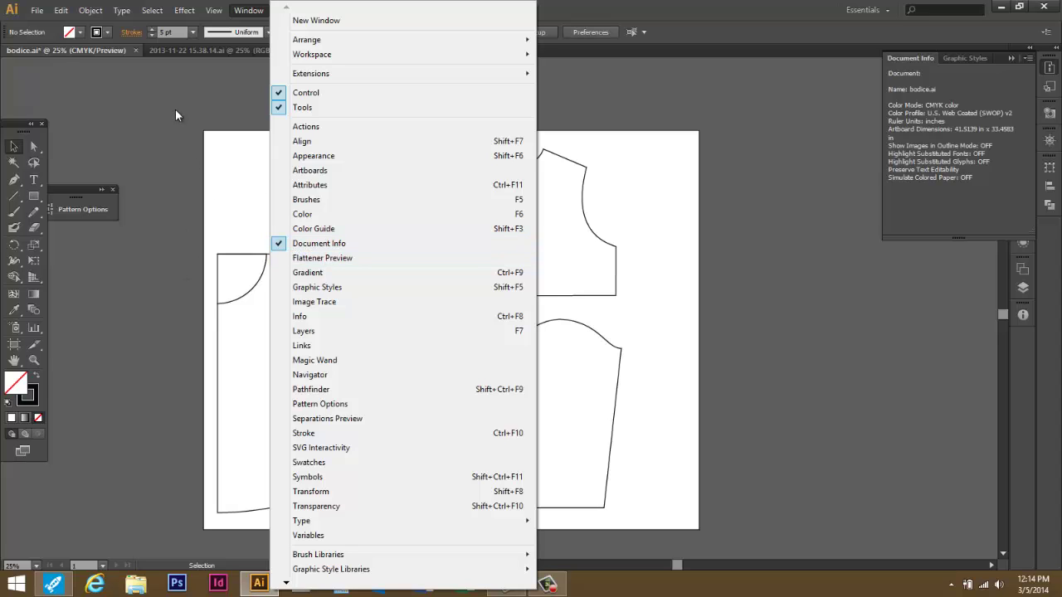
left_click(130, 184)
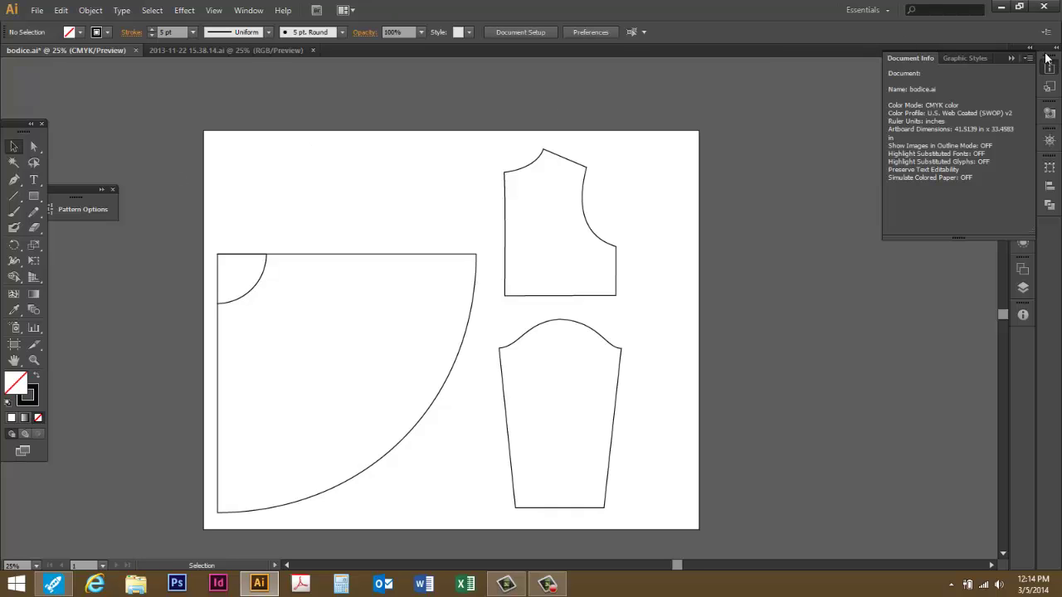
mouse_move(1000, 53)
left_mouse_down()
mouse_move(835, 166)
mouse_move(332, 190)
mouse_move(139, 265)
mouse_move(1029, 274)
mouse_move(1017, 33)
mouse_move(1013, 63)
mouse_move(997, 53)
left_mouse_up()
left_click(1028, 59)
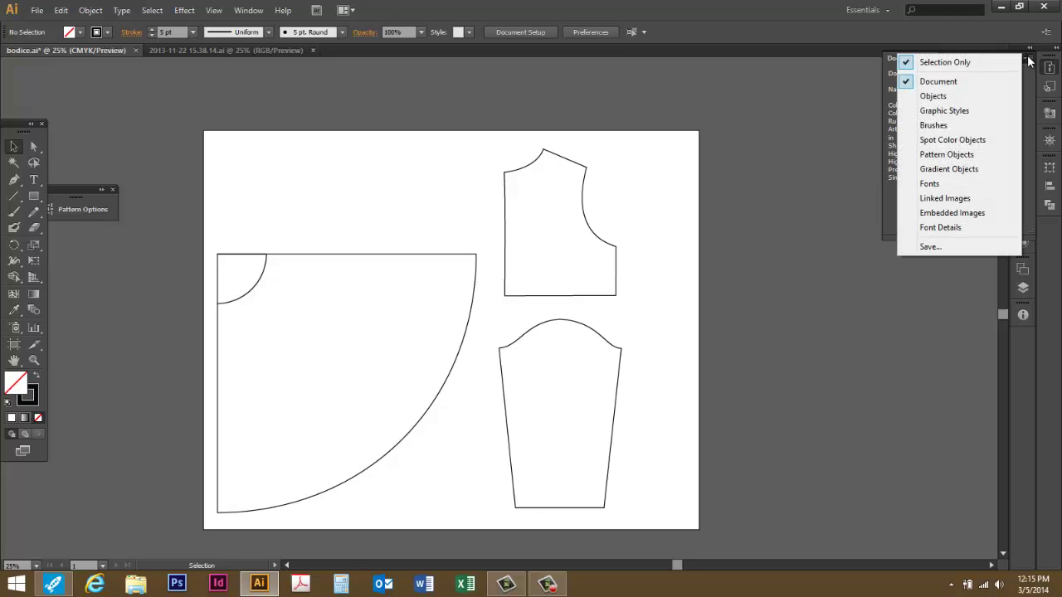
left_click(933, 97)
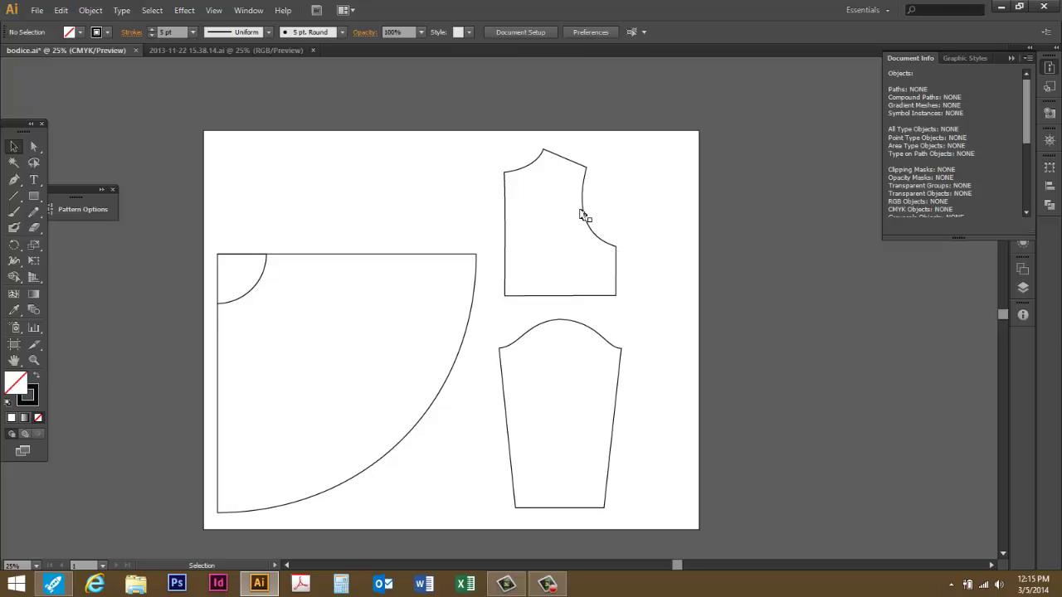
- Select the whole bodice piece to read its 3 paths, 8 points and total length
left_click(585, 167)
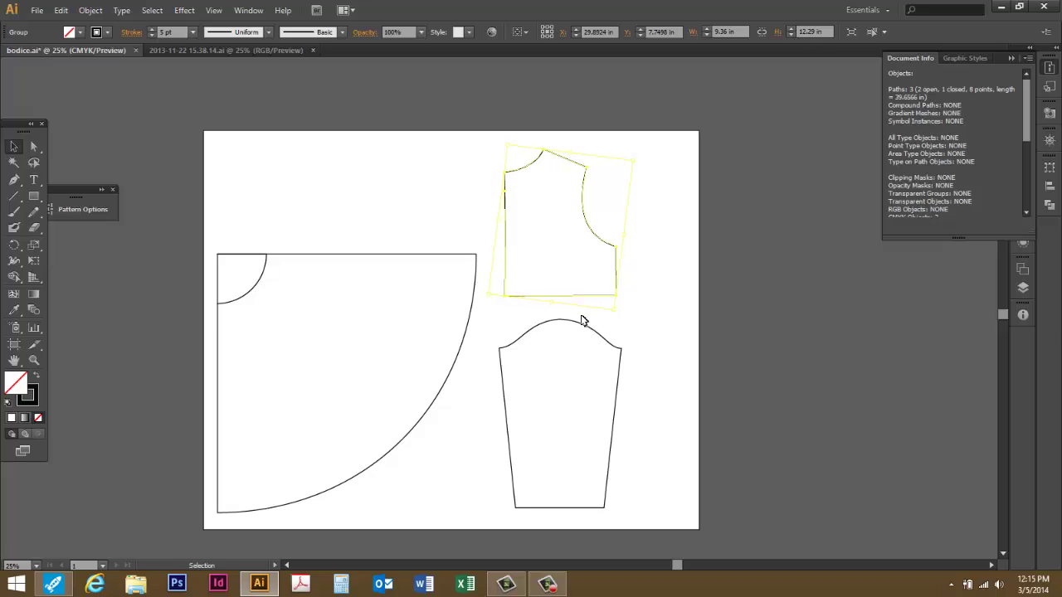
- Copy the bodice's armhole segment and paste it as a separate 7.9657 in path
left_click(673, 157)
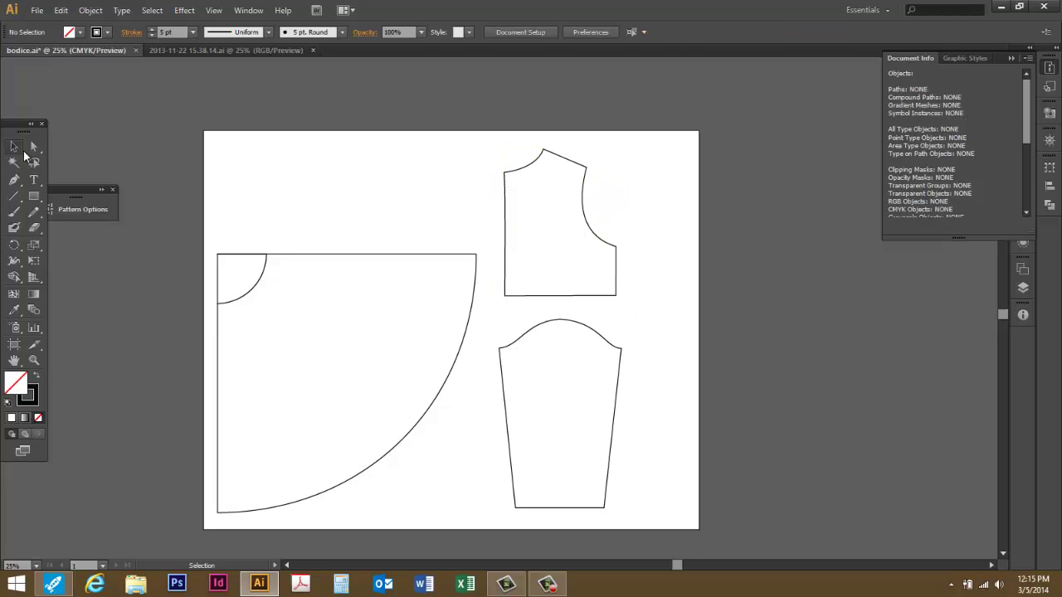
left_click(34, 147)
left_click(585, 204)
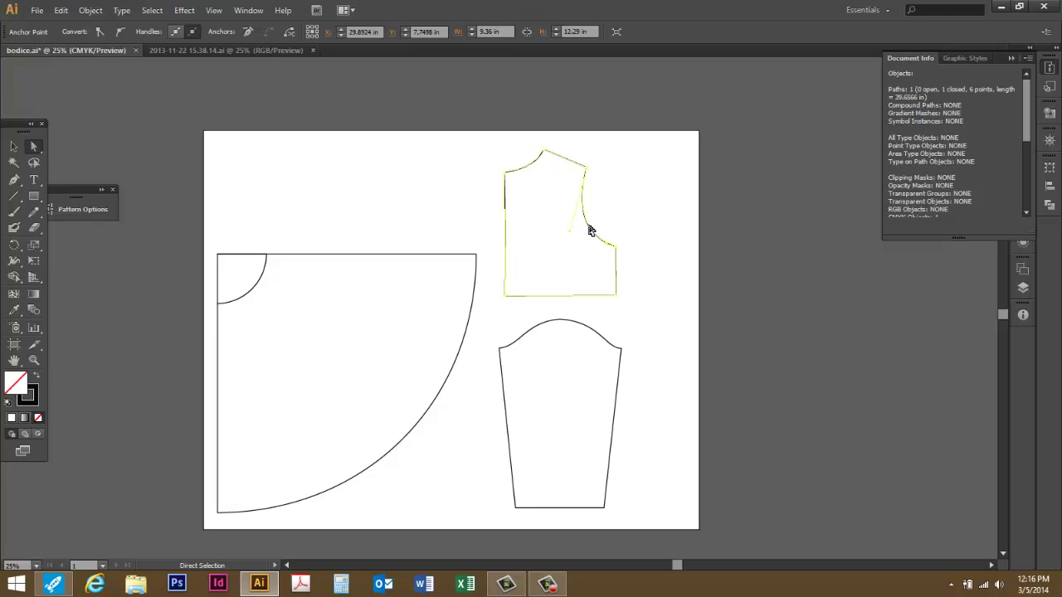
key("v")
key("a")
key("v")
key("a")
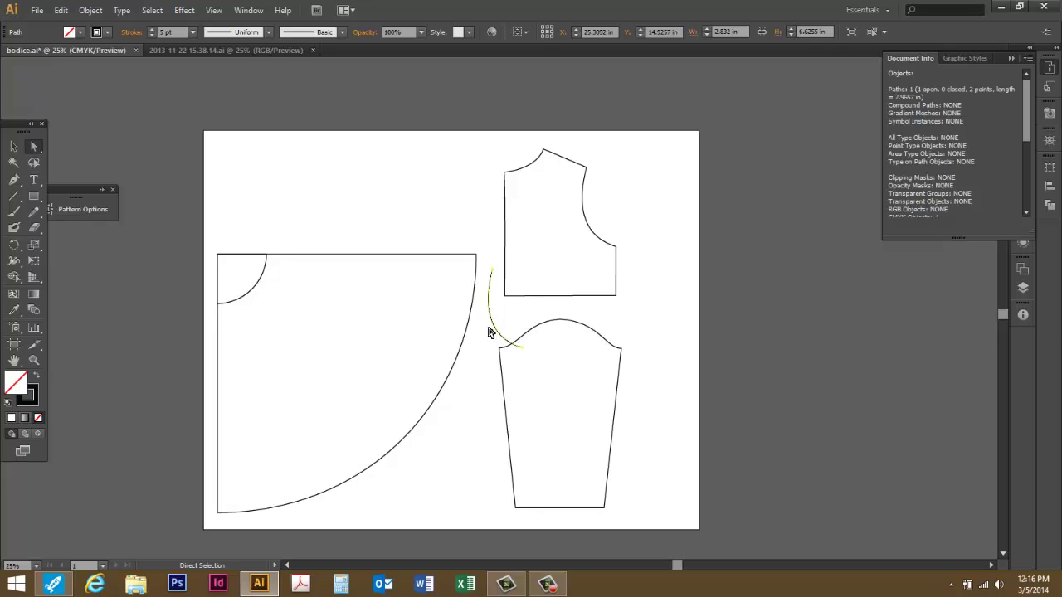
- Move the armhole curve copy left of the bodice, try bending it, then undo the reshape
left_click(14, 147)
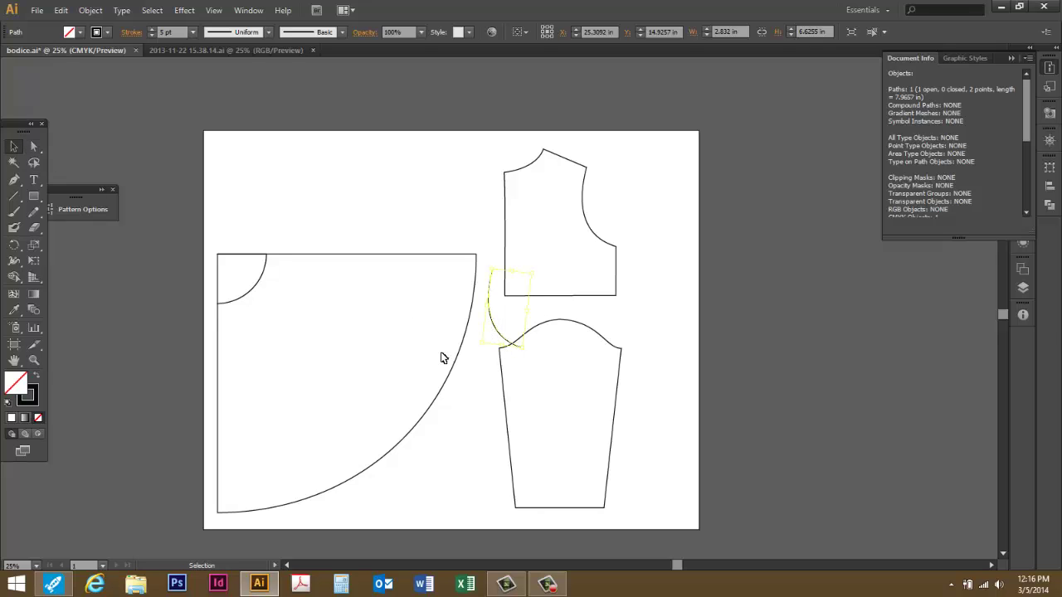
left_click_drag(494, 325, 446, 231)
left_click(370, 238)
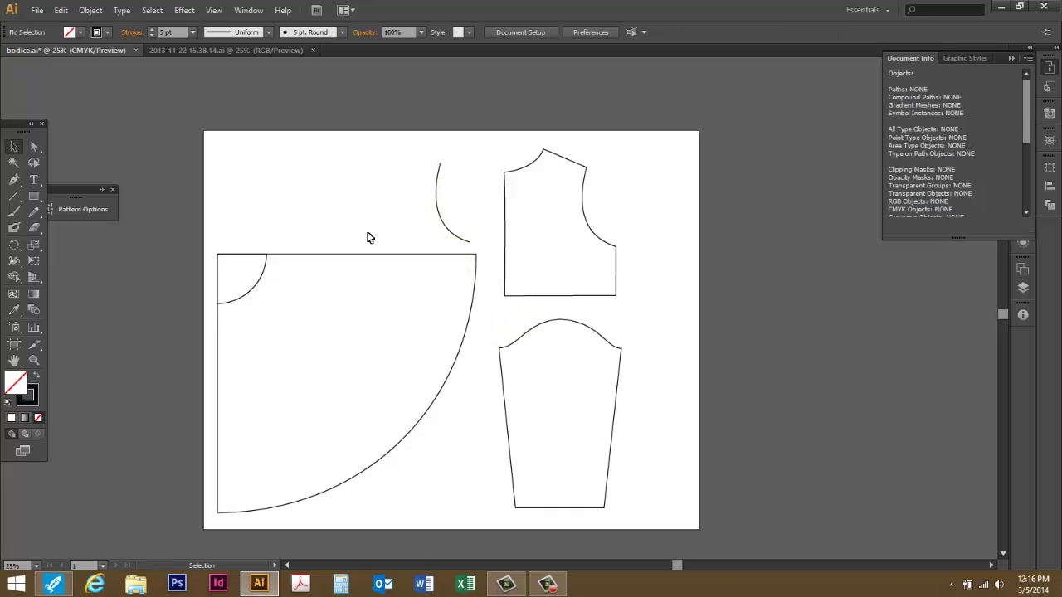
left_click(34, 147)
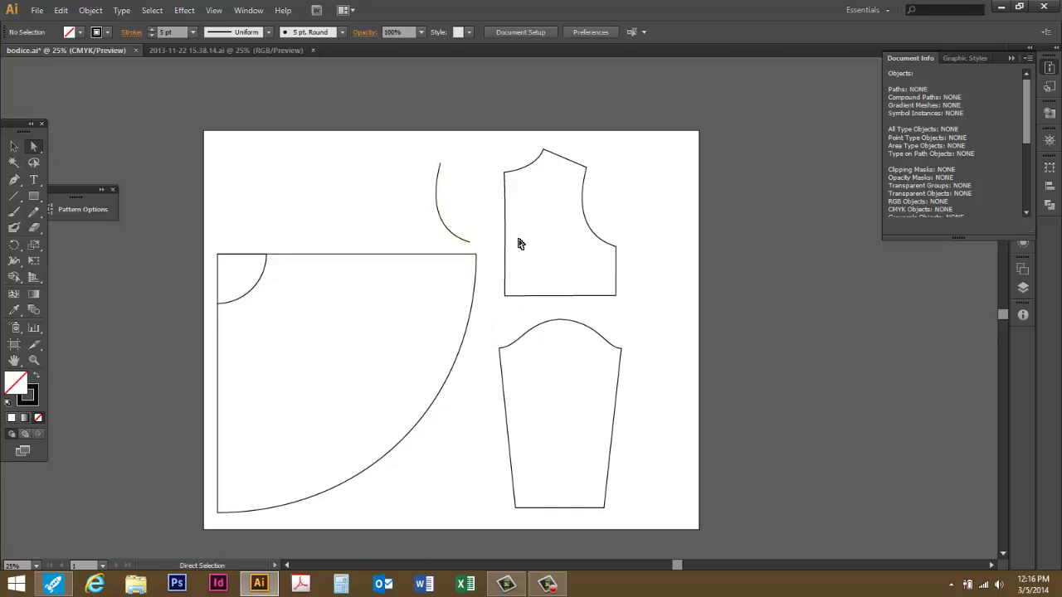
left_click(446, 224)
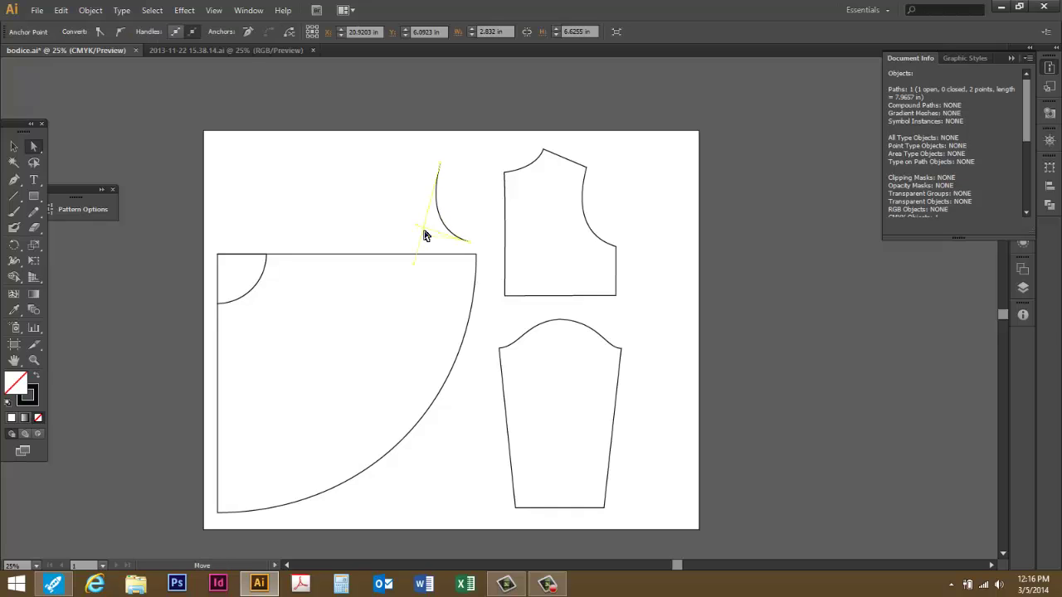
left_click_drag(424, 235, 422, 234)
key("ctrl+z")
- Select the loose armhole curve copy and delete it
left_click(14, 146)
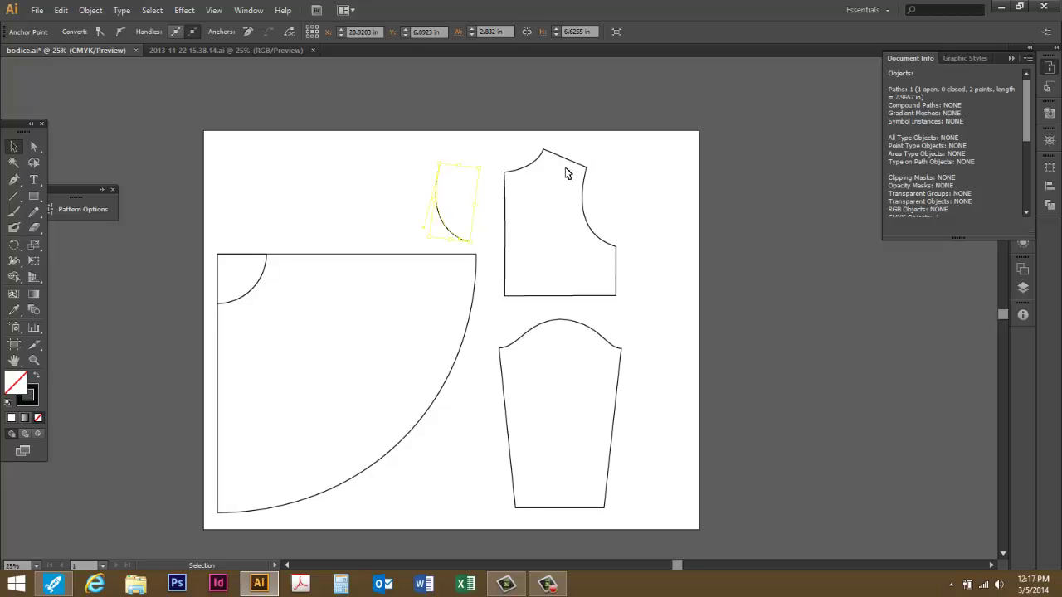
left_click(443, 227)
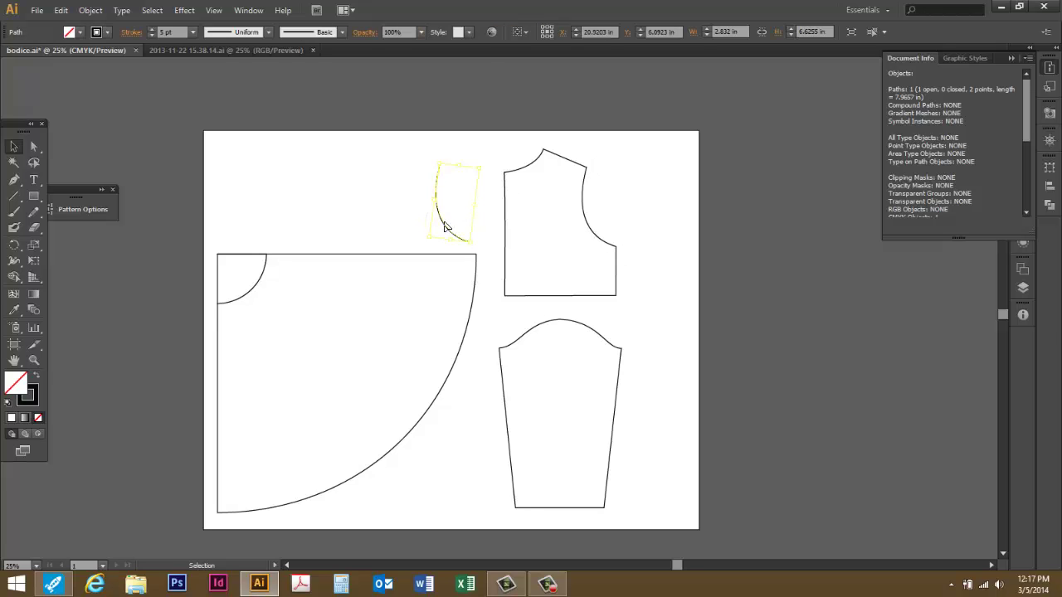
key("Delete")
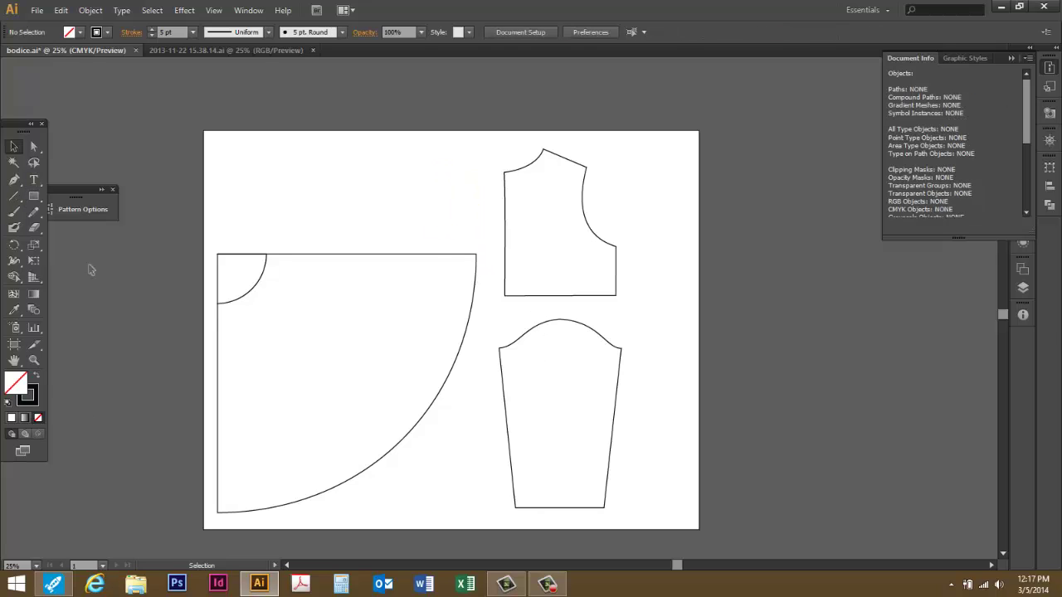
left_click(34, 147)
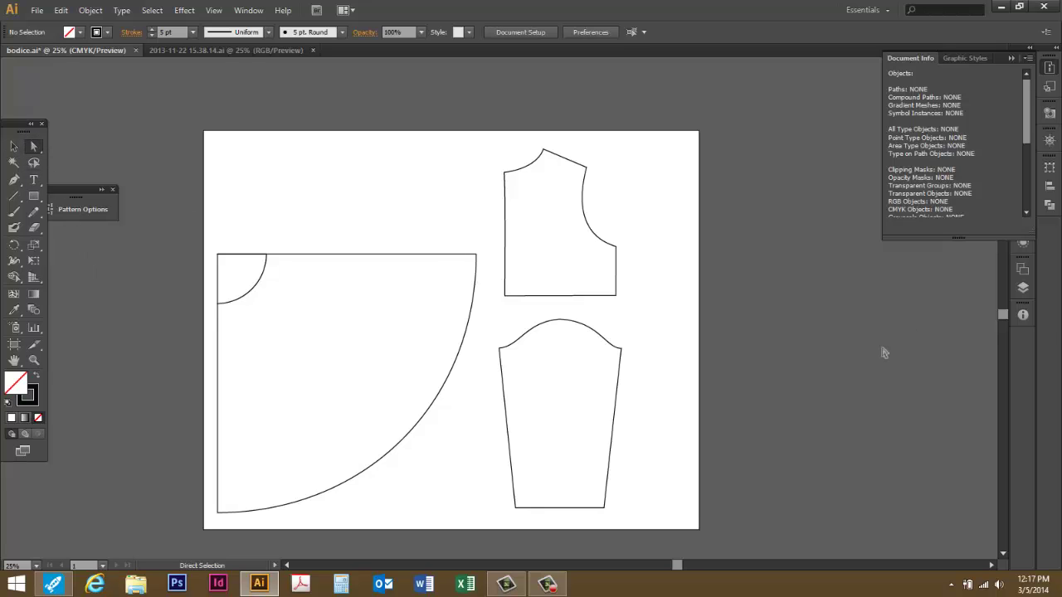
left_click(605, 341)
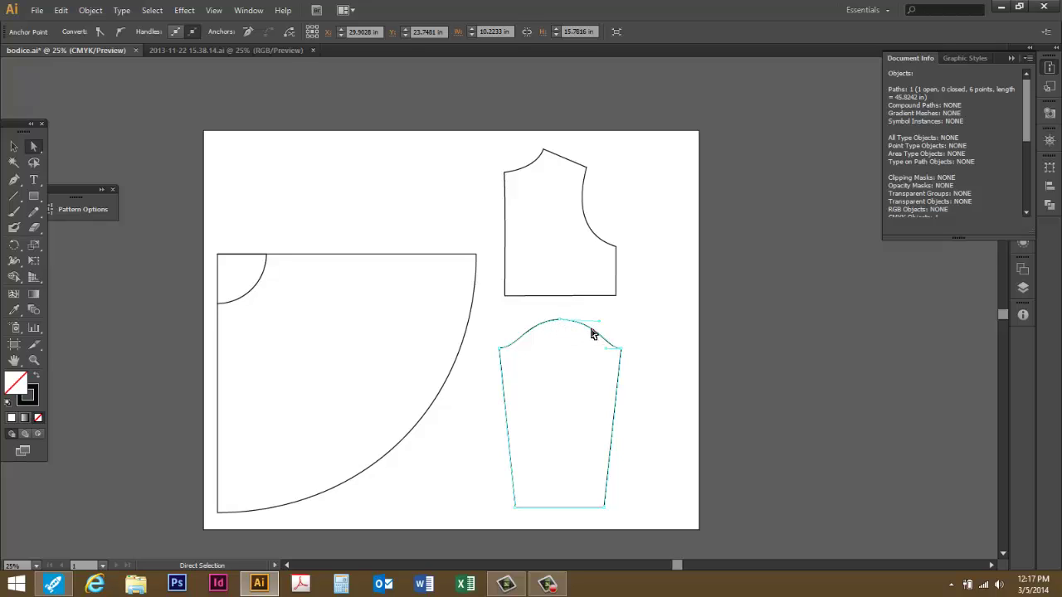
left_click(535, 332)
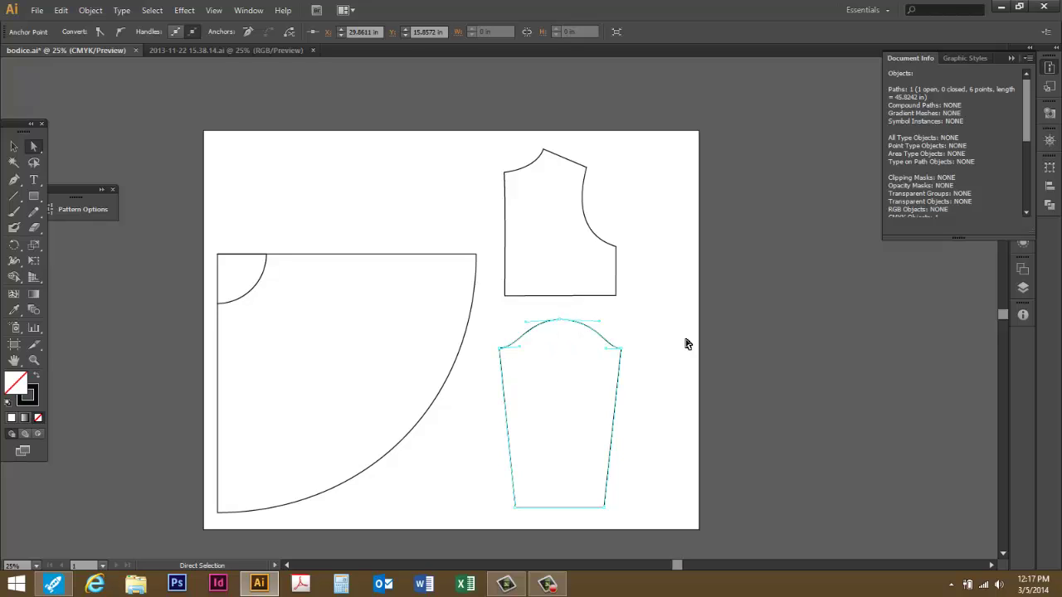
key("v")
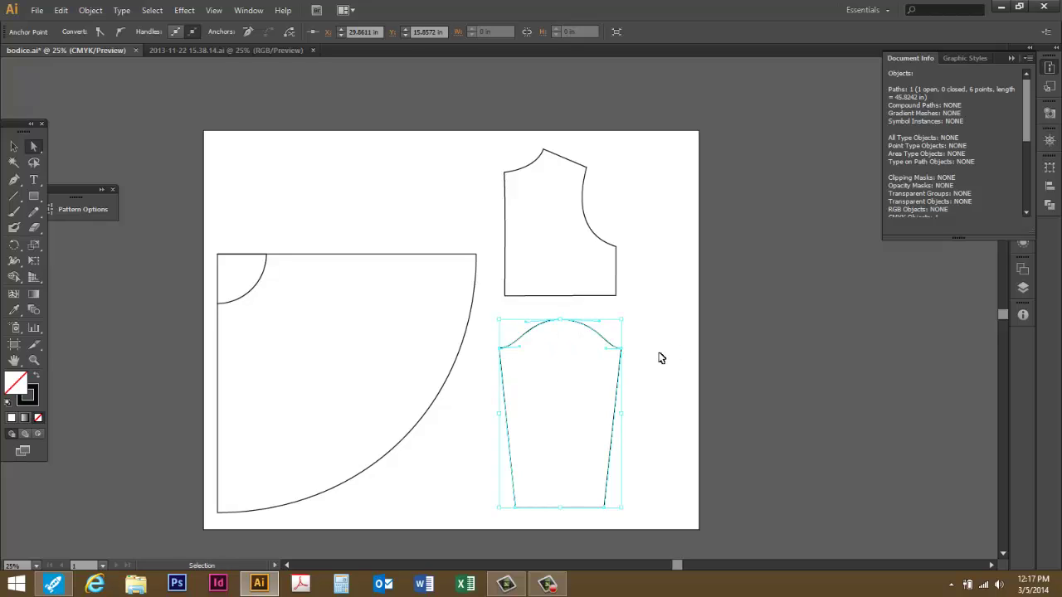
key("ctrl+v")
key("a")
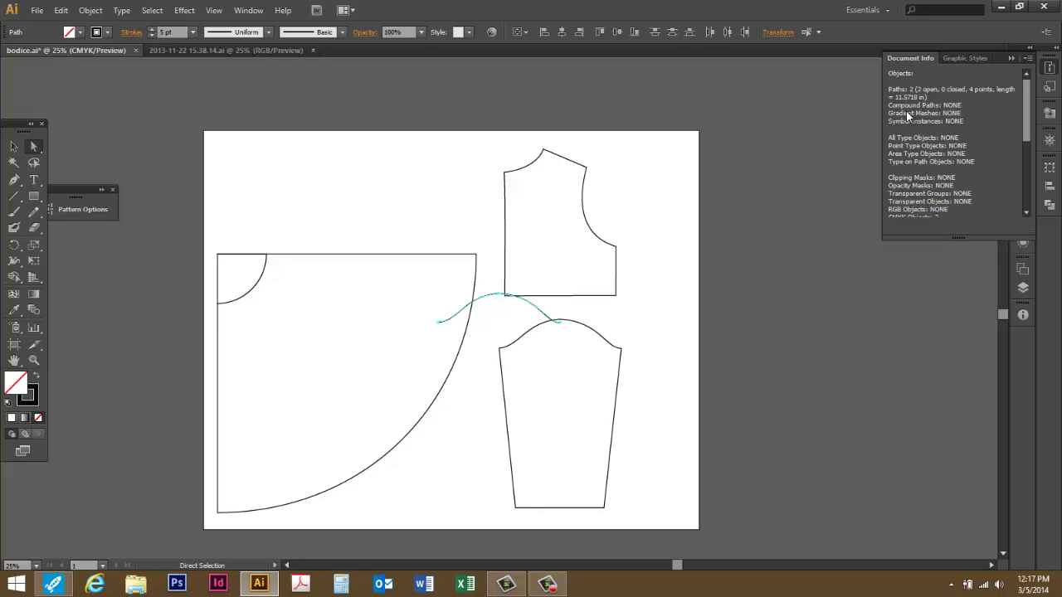
key("v")
key("ctrl+z")
left_click(508, 323)
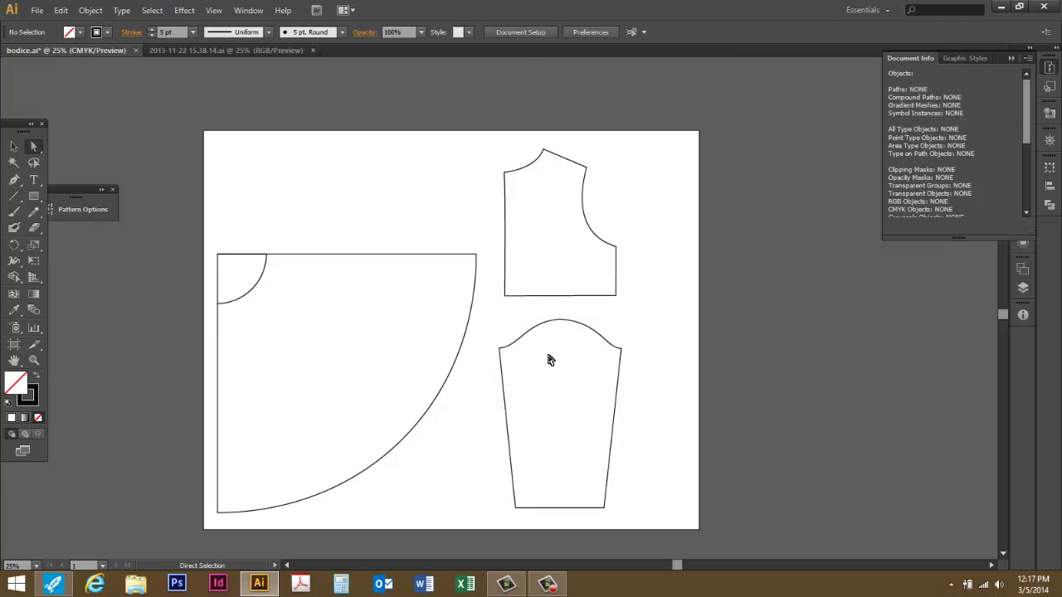
left_click(531, 335)
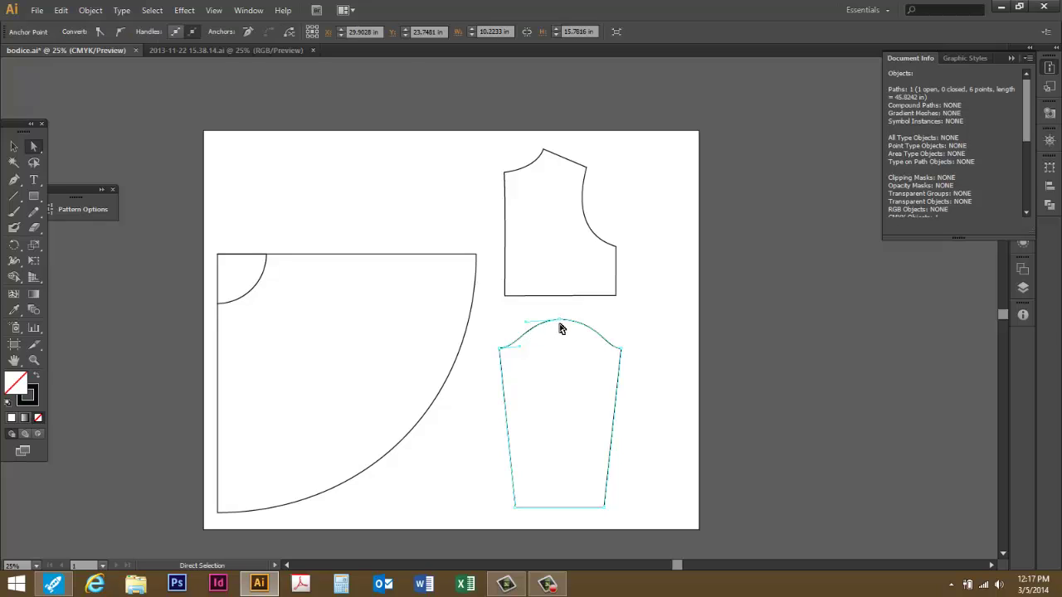
key("v")
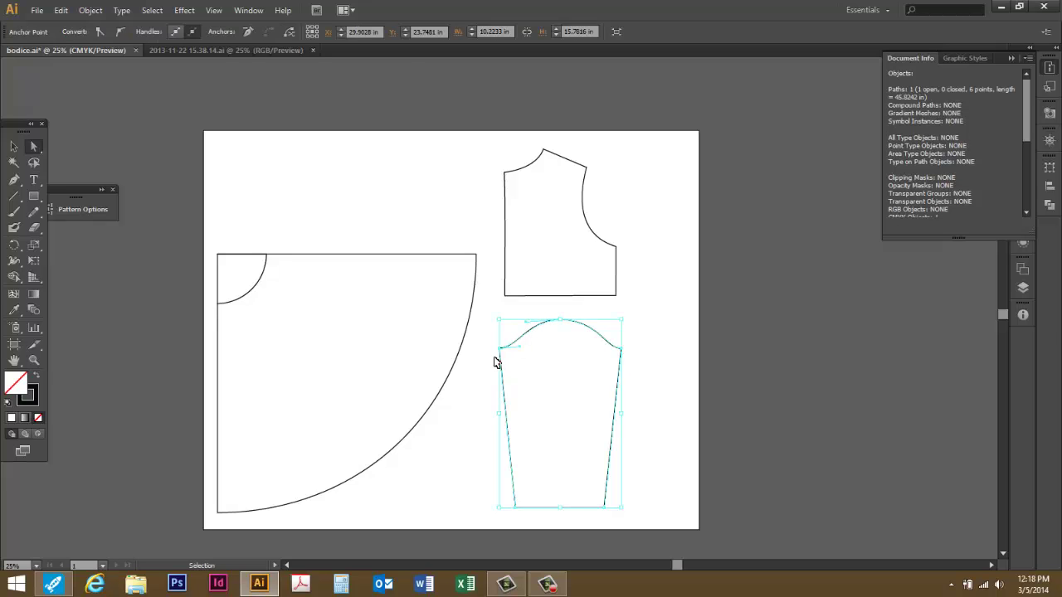
key("ctrl+v")
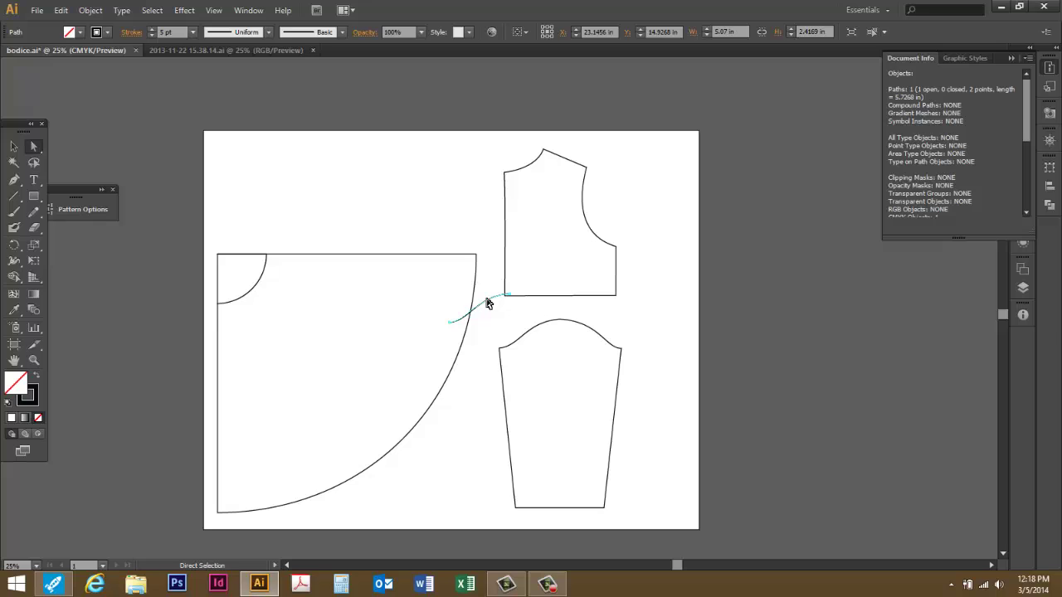
key("Delete")
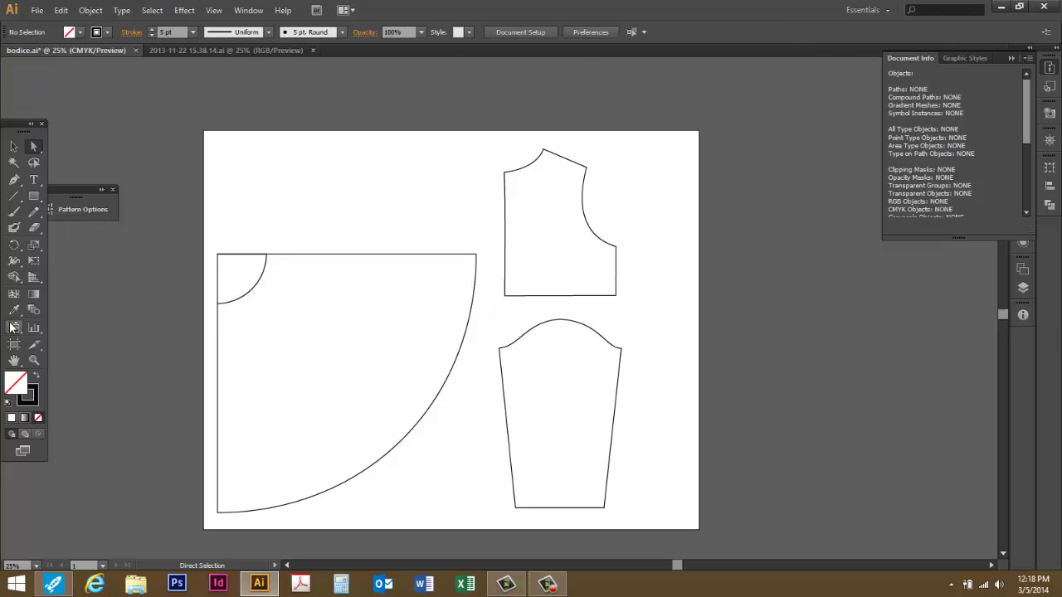
- Draw a 9.7778 × 5.2778 in ellipse above the skirt, then deselect it
left_click(39, 196)
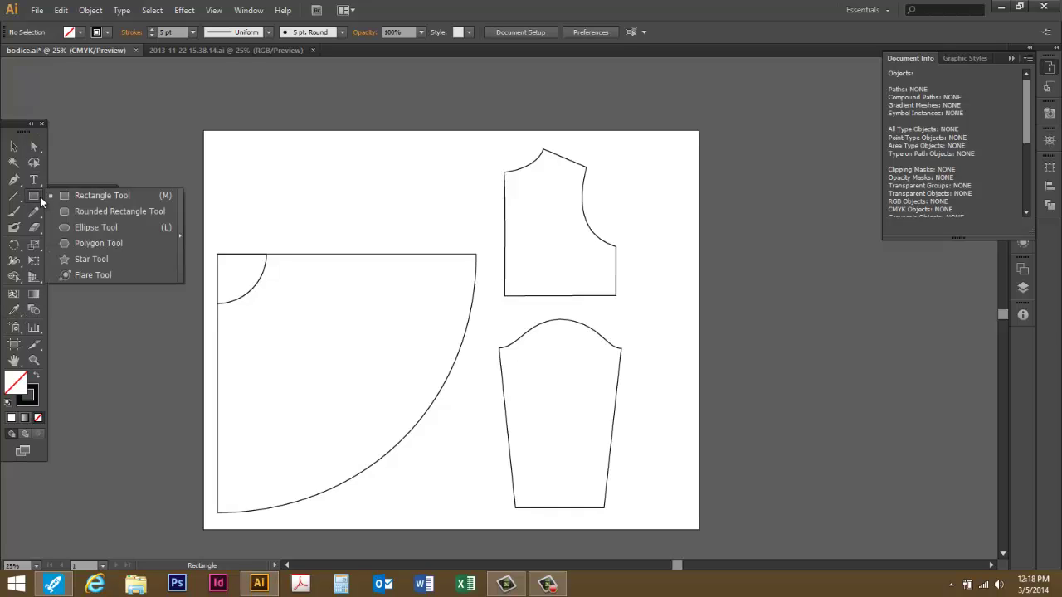
left_click(79, 229)
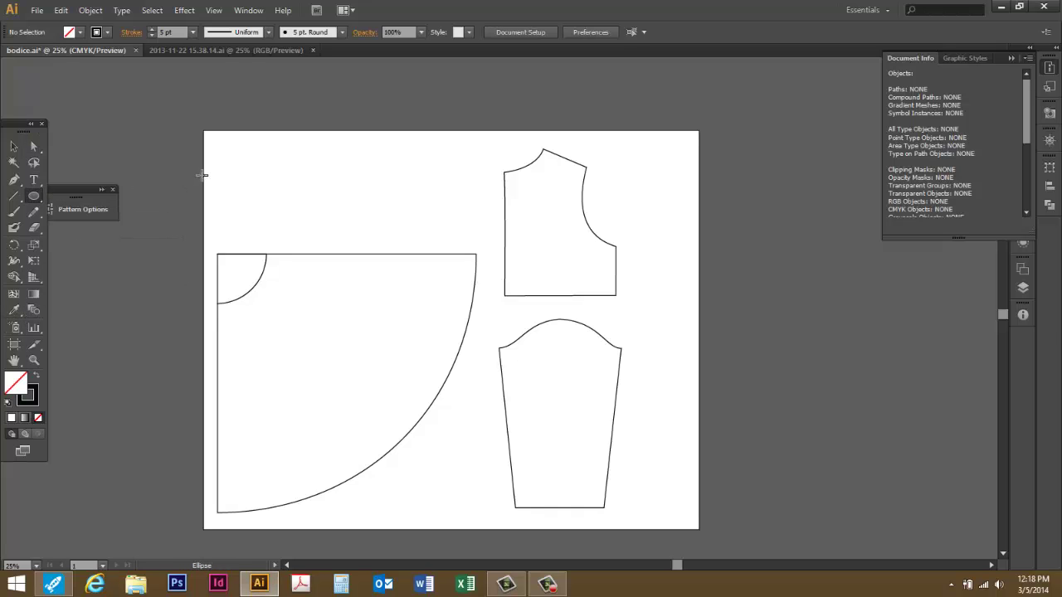
left_click_drag(271, 166, 386, 229)
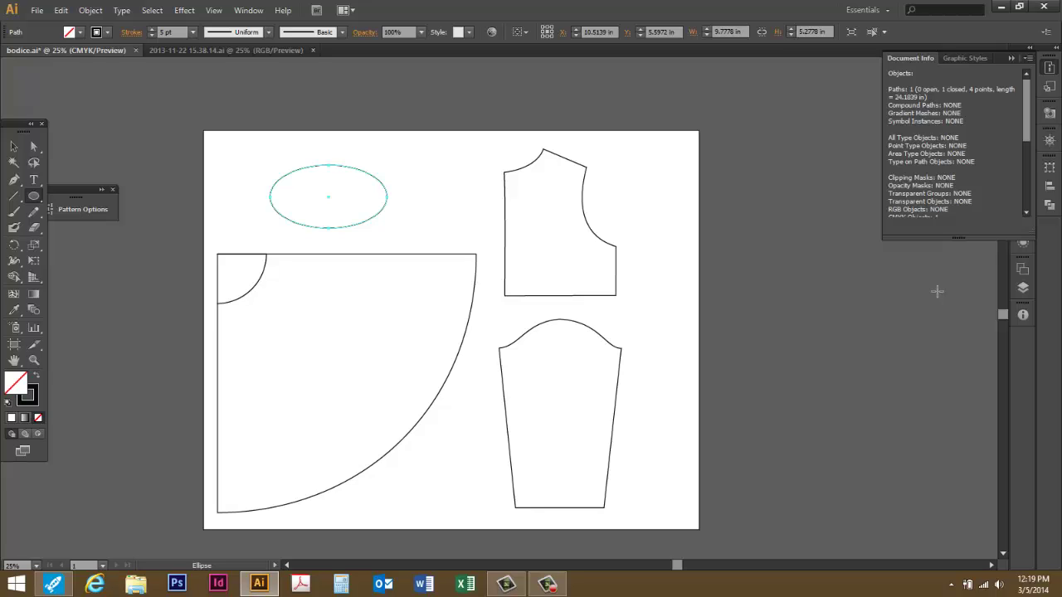
key("v")
left_click(486, 292)
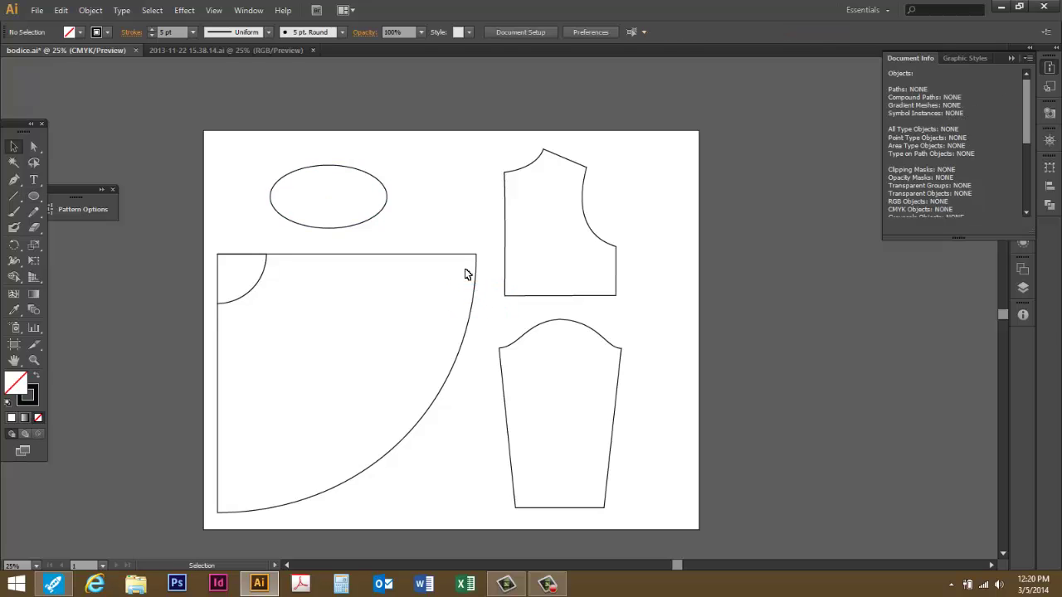